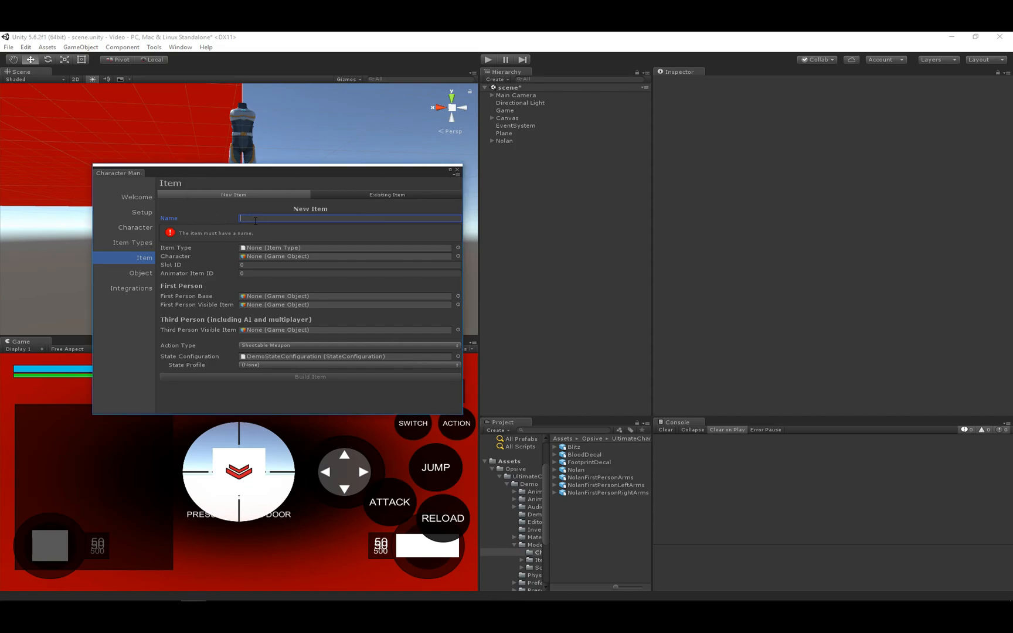
# Name the new item AssaultRifle and set its item type to MyAssaultRifle.
pyautogui.write('AssaultRifle')
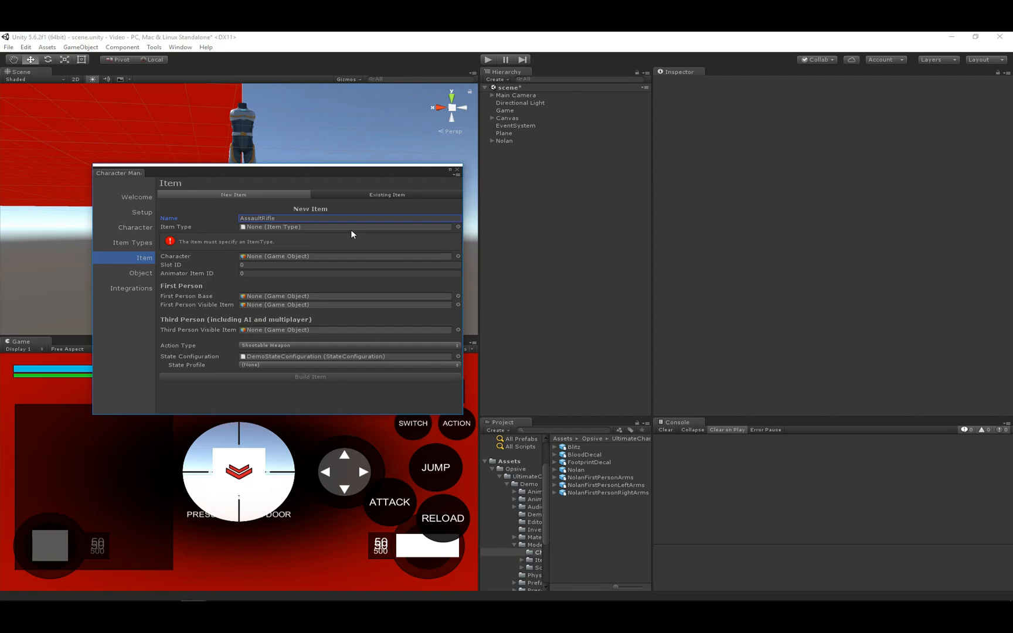
pyautogui.click(181, 227)
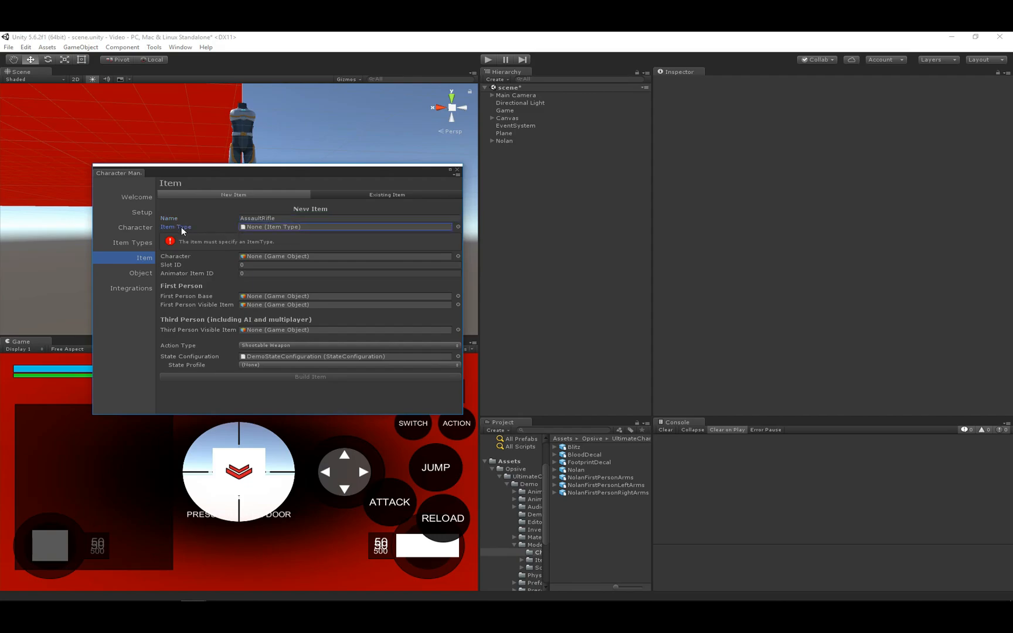
pyautogui.click(458, 227)
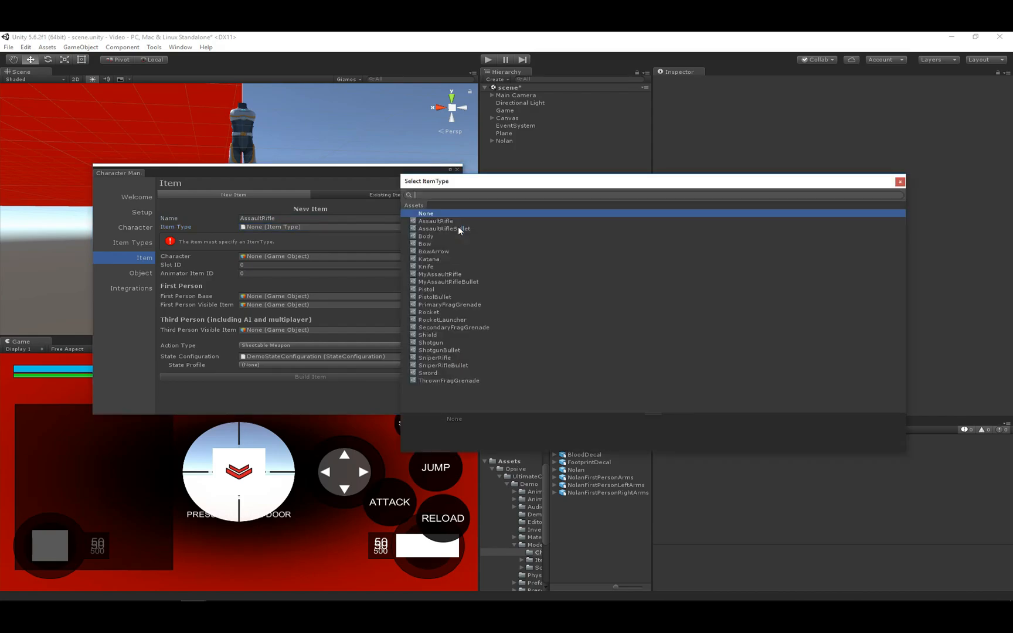
pyautogui.doubleClick(440, 274)
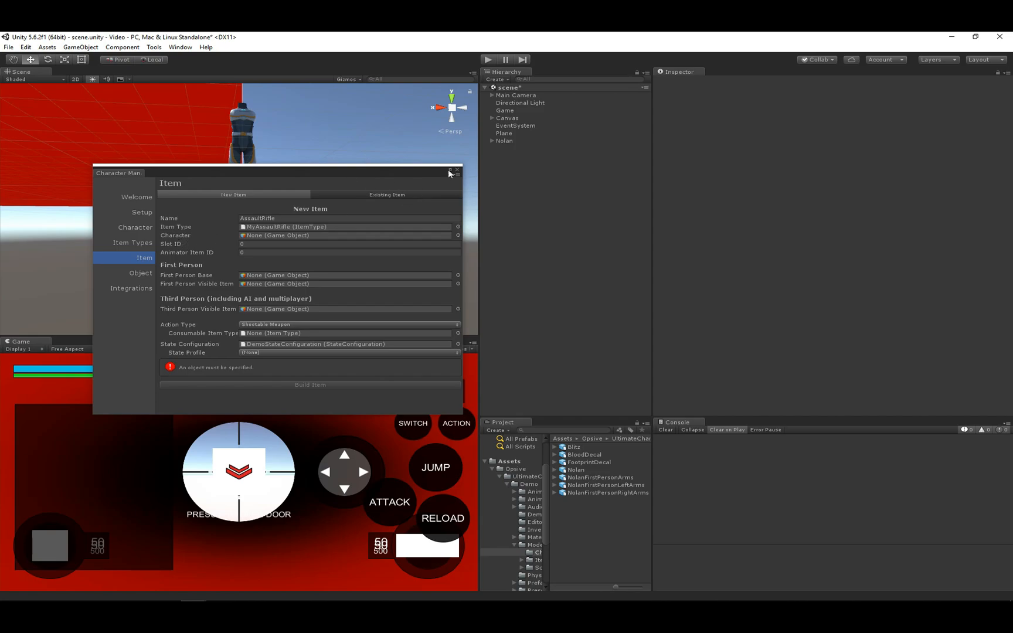
# Assign Nolan from the scene as the new item's character.
pyautogui.moveTo(513, 140); pyautogui.dragTo(284, 236)
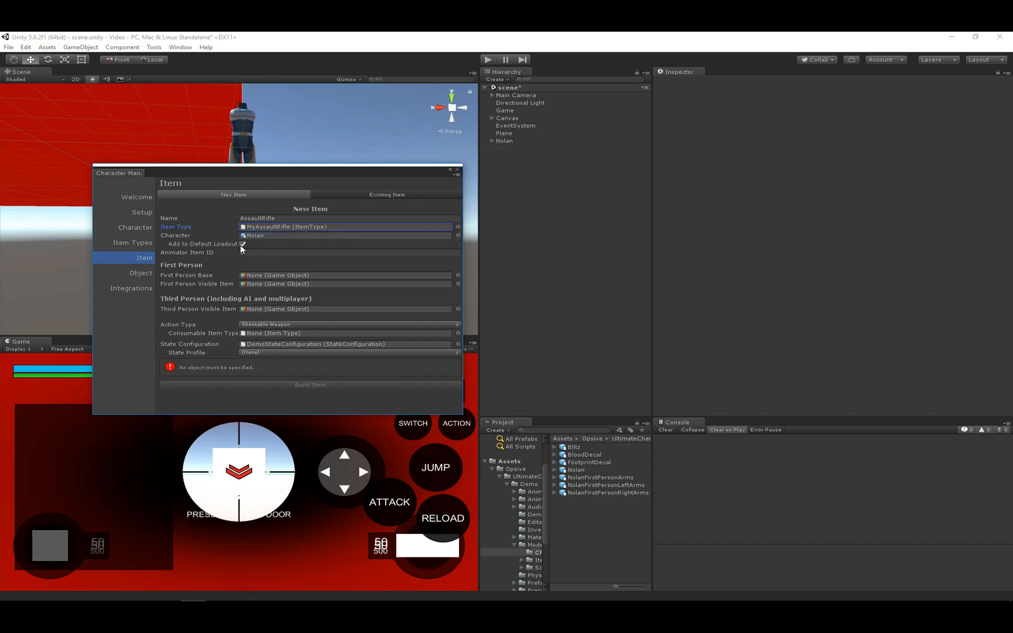
pyautogui.click(193, 244)
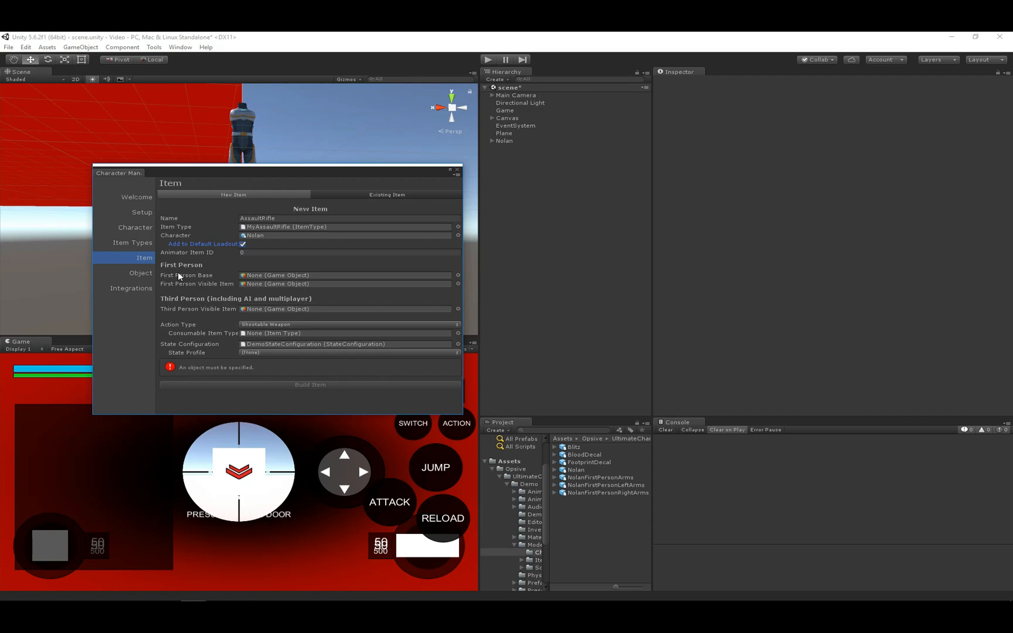
pyautogui.click(201, 251)
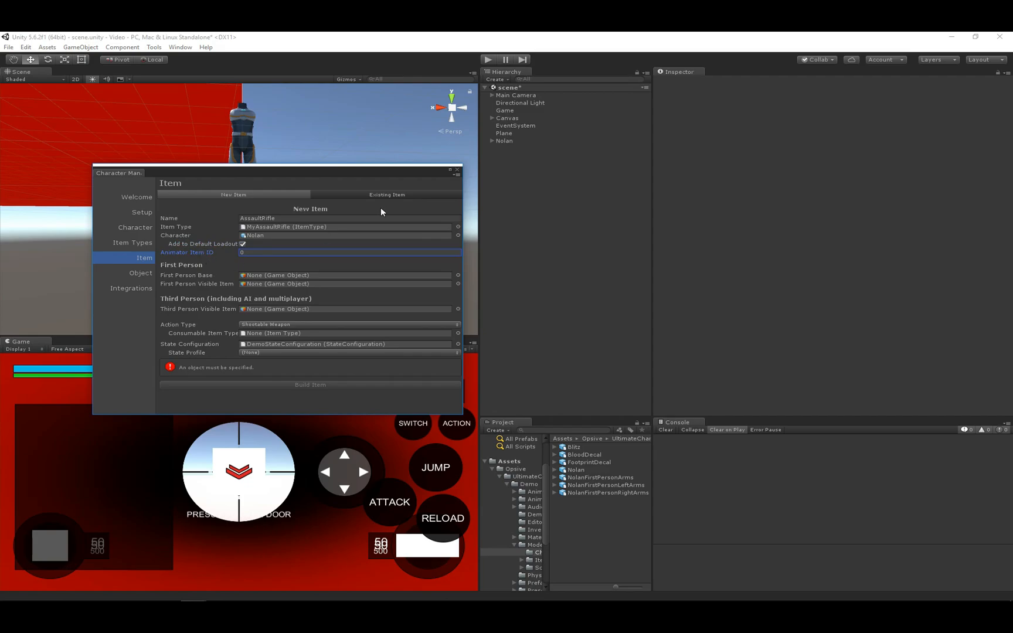
# Open Nolan's animator controller in a floating Animator window placed beside the Character Manager.
pyautogui.moveTo(325, 174); pyautogui.dragTo(596, 194)
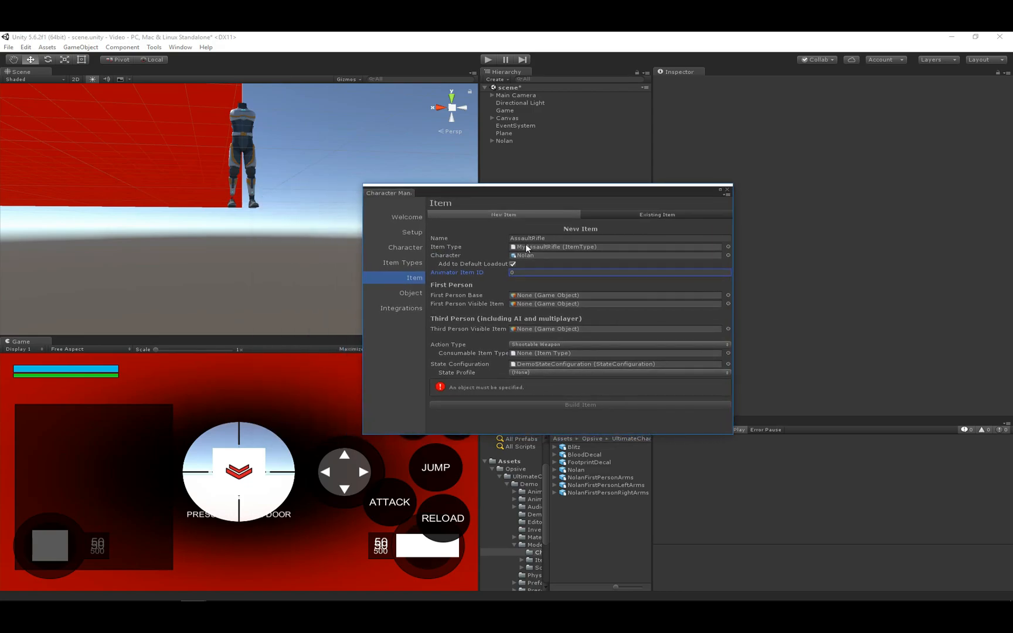
pyautogui.click(505, 142)
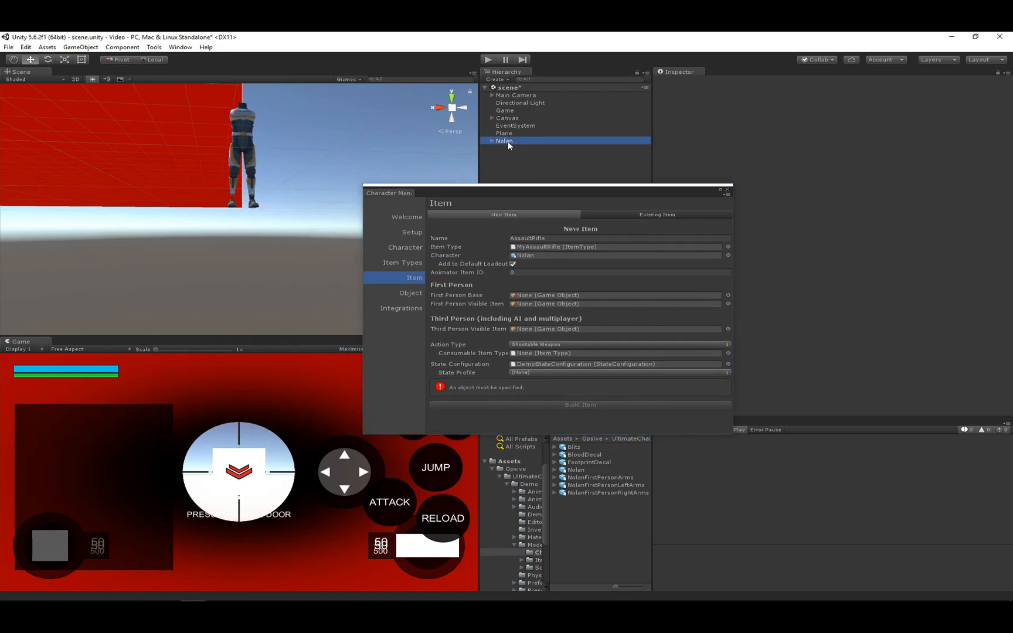
pyautogui.click(180, 47)
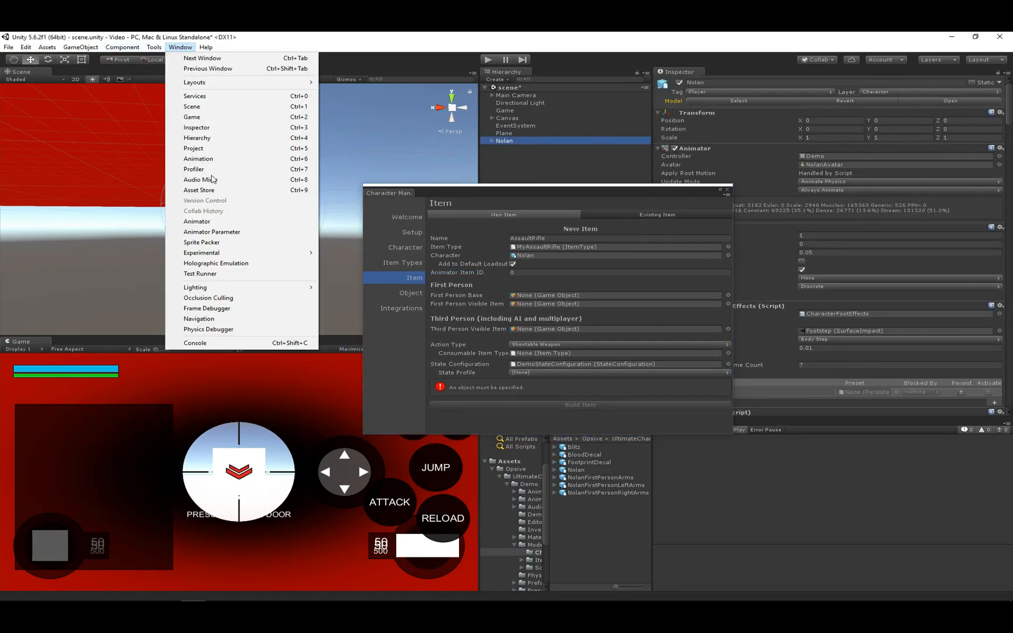
pyautogui.click(205, 221)
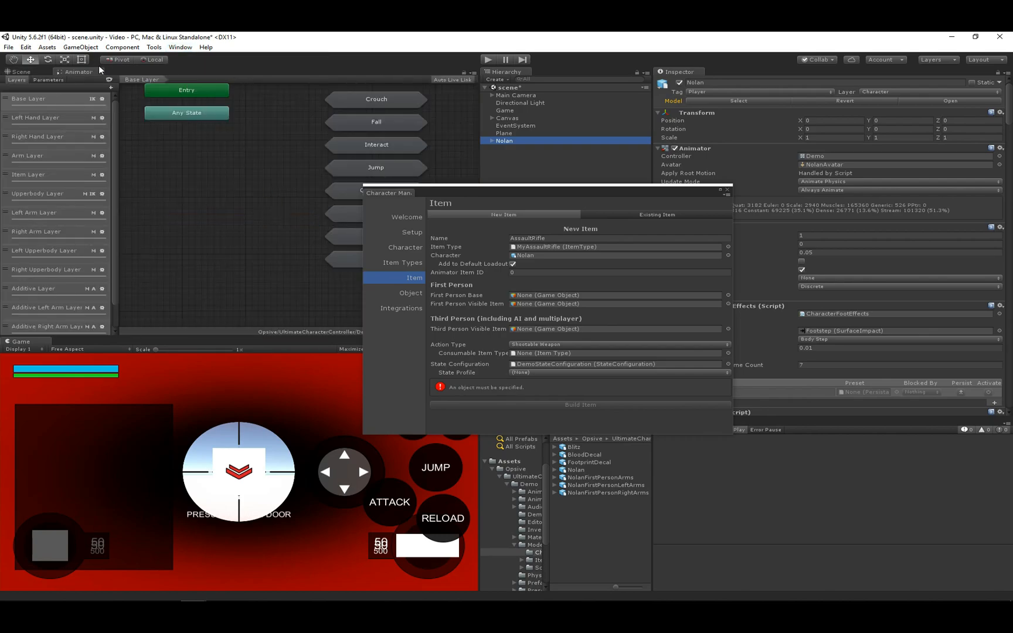
pyautogui.moveTo(91, 72); pyautogui.dragTo(0, 258)
pyautogui.moveTo(0, 139); pyautogui.dragTo(289, 192)
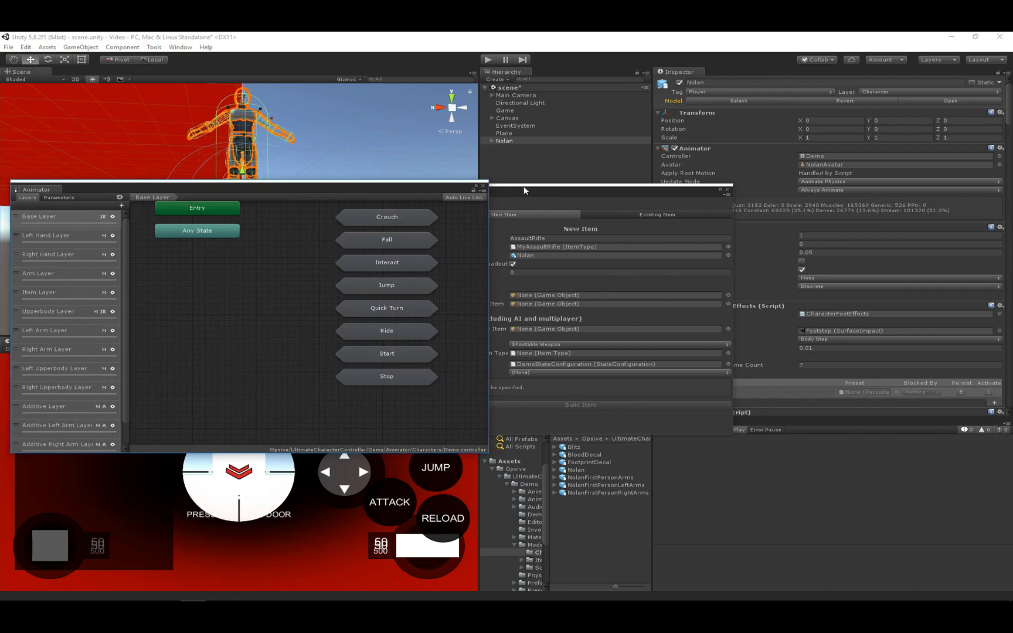
pyautogui.moveTo(515, 189); pyautogui.dragTo(640, 168)
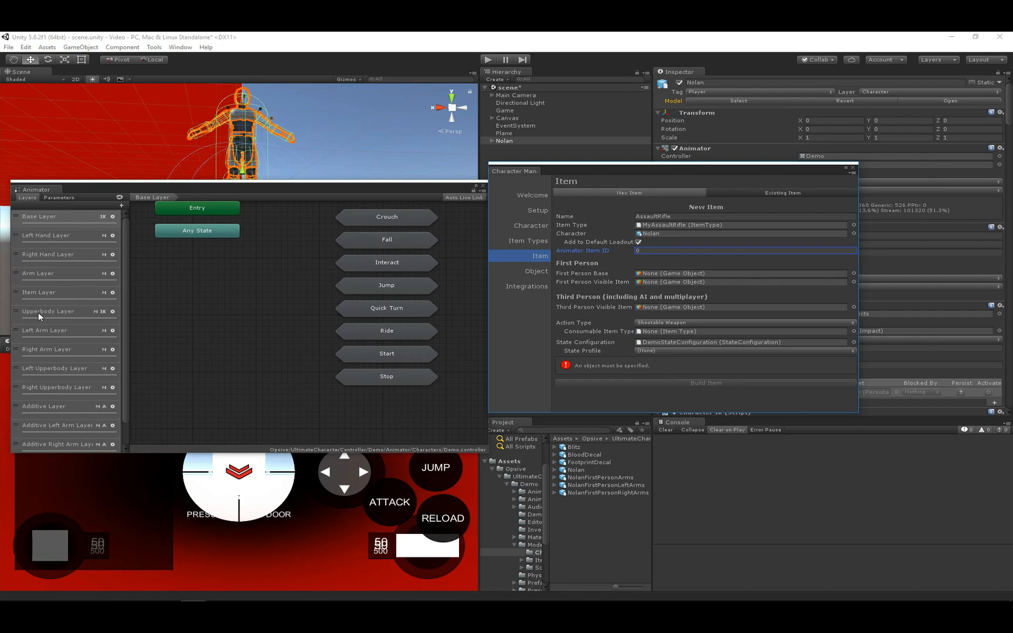
# Open the Assault Rifle state machine in the Upperbody Layer and select the Any State to Reload transition.
pyautogui.click(53, 311)
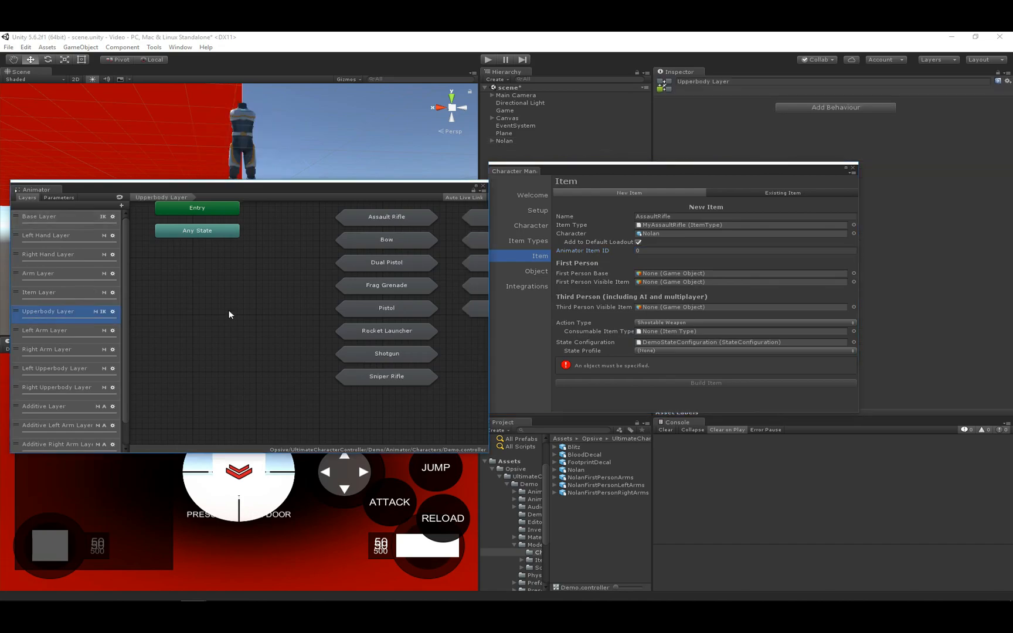
pyautogui.doubleClick(405, 217)
pyautogui.moveTo(392, 183); pyautogui.dragTo(363, 202)
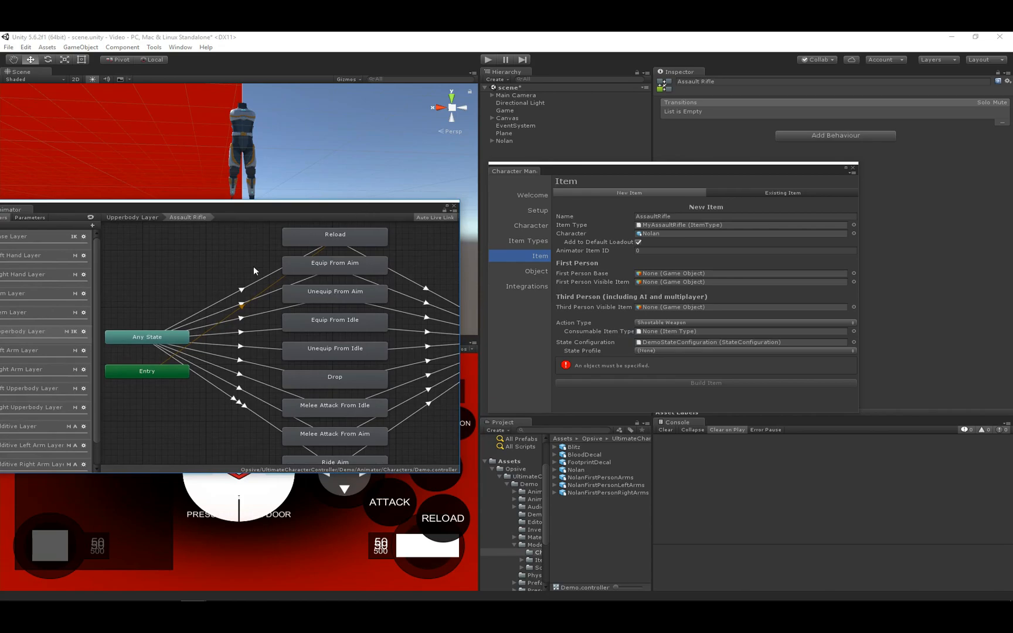
pyautogui.click(242, 290)
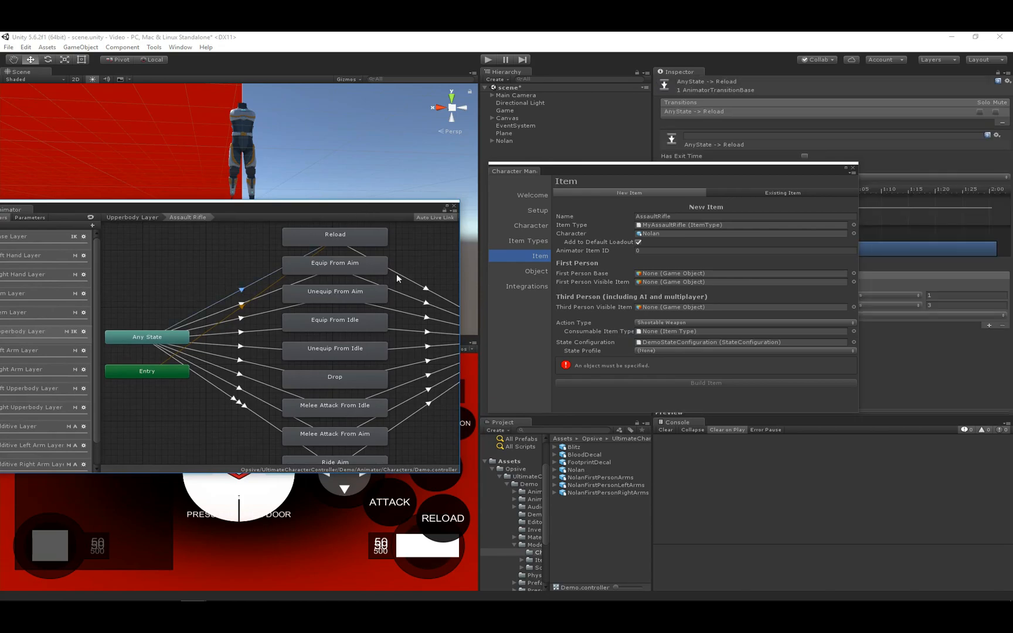
# Uncover the Reload transition's conditions and examine the value required for Slot0ItemID.
pyautogui.moveTo(609, 168); pyautogui.dragTo(290, 285)
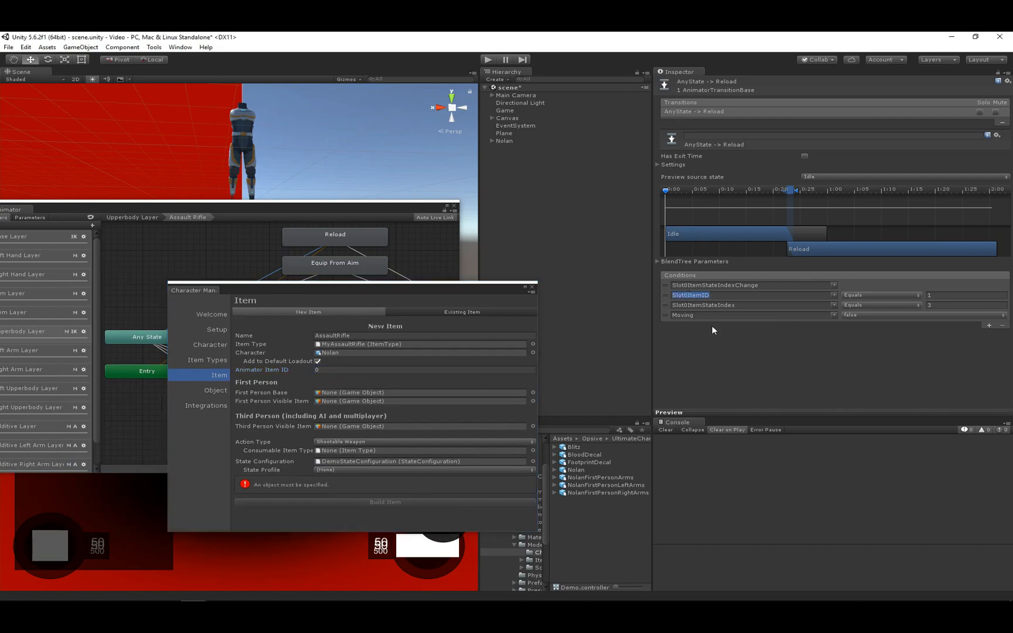
pyautogui.click(955, 295)
pyautogui.click(692, 296)
pyautogui.click(684, 296)
pyautogui.click(725, 297)
# Set the new item's Animator Item ID to 1 and close the Animator window.
pyautogui.moveTo(319, 217); pyautogui.dragTo(422, 149)
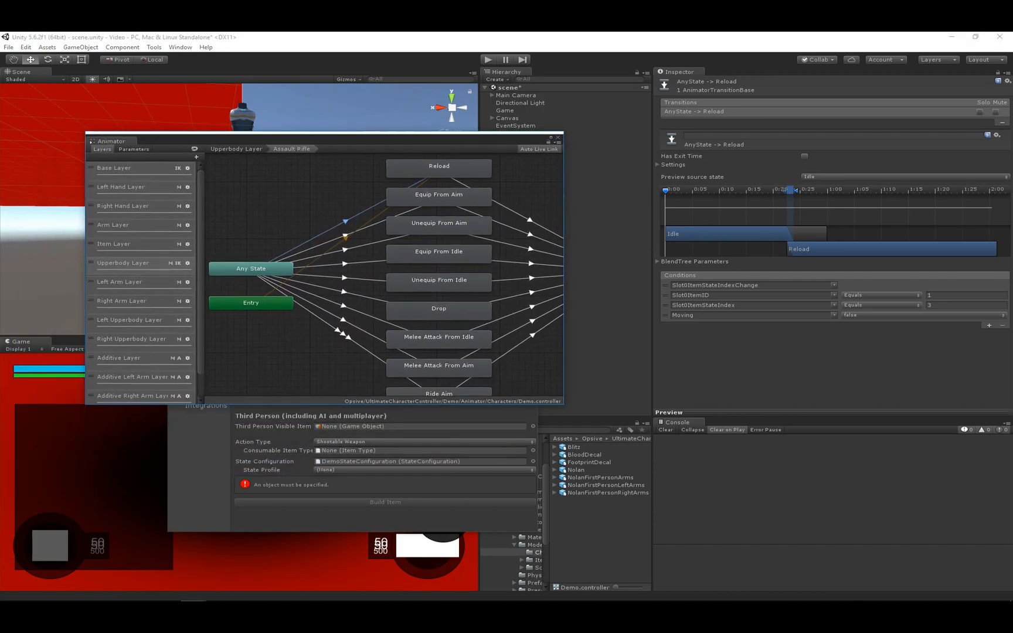
pyautogui.click(252, 448)
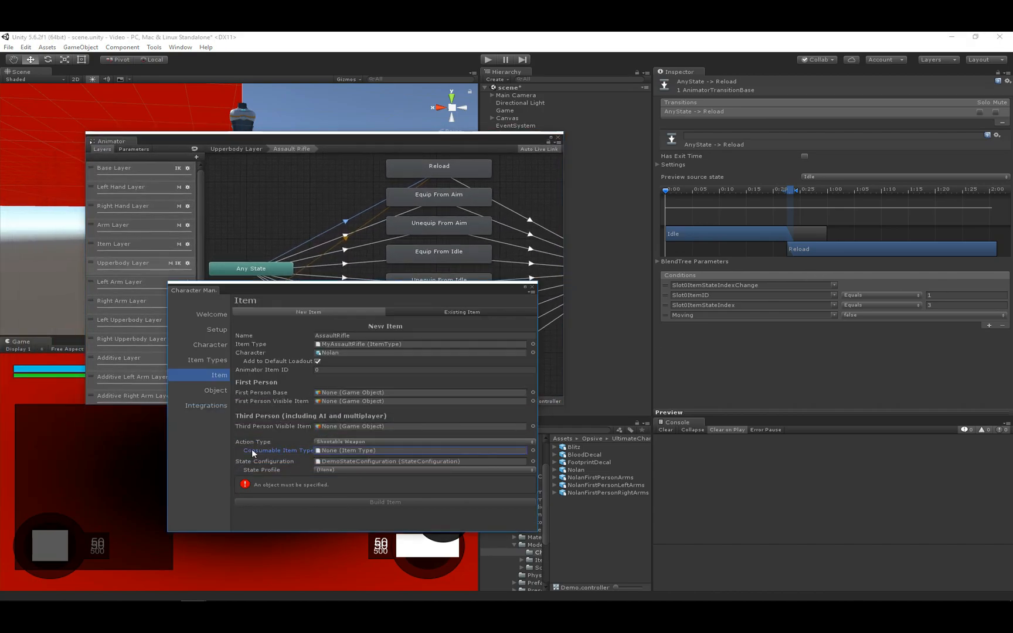
pyautogui.click(331, 370)
pyautogui.write('1')
pyautogui.click(558, 137)
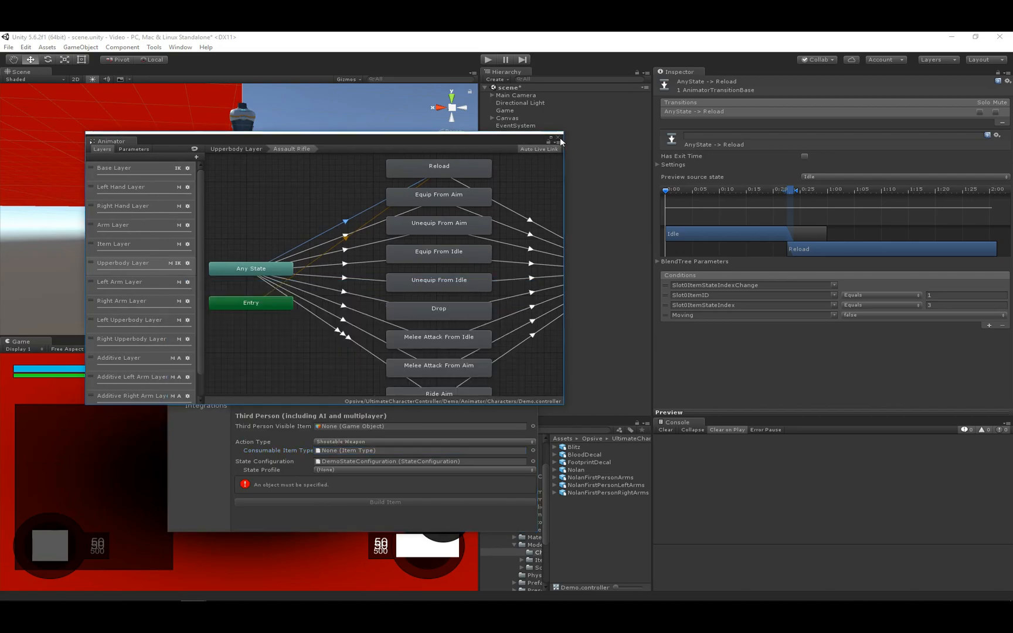
pyautogui.click(558, 137)
pyautogui.moveTo(420, 294); pyautogui.dragTo(540, 198)
pyautogui.click(378, 300)
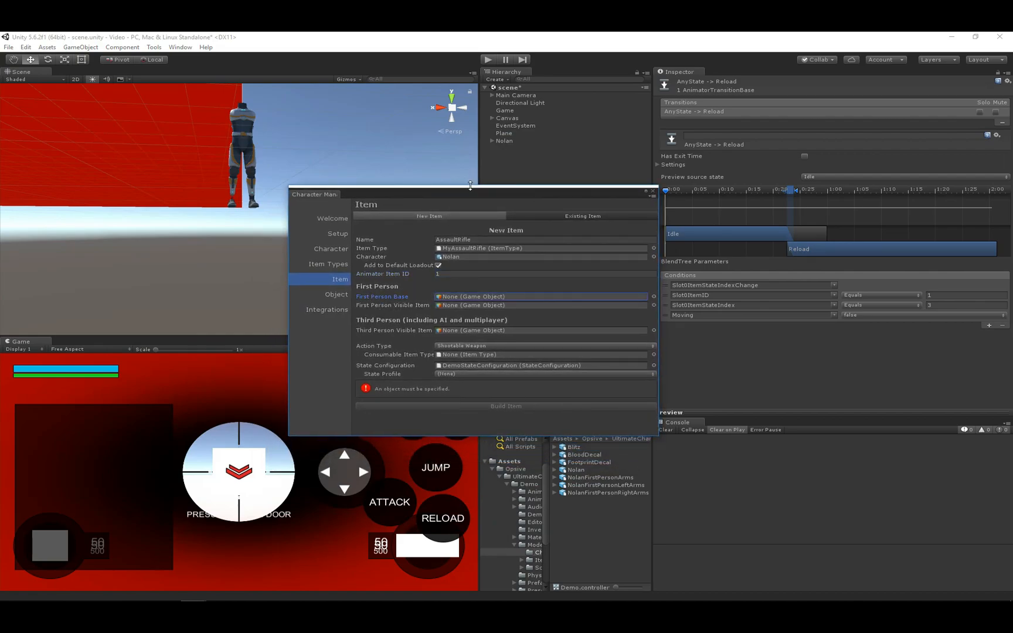